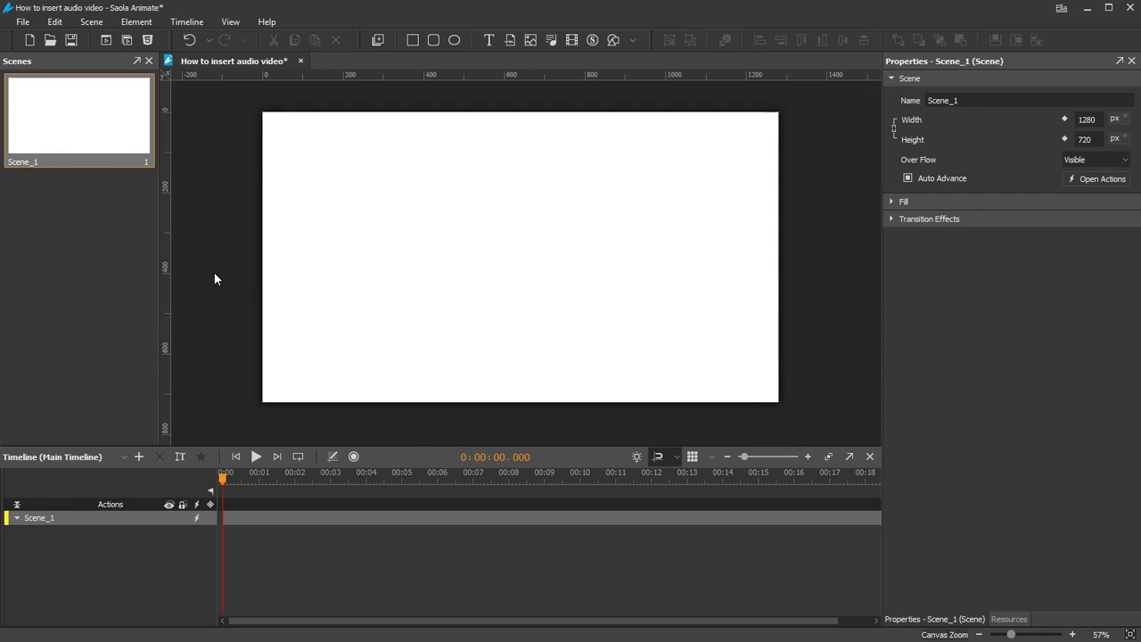
- Drop an mp3 onto the canvas as Audio_1, then insert audio_2.mp3 and place it at Left 218, Top 140
{"action": "left_click_drag", "start_coordinate": [2, 232], "coordinate": [428, 223]}
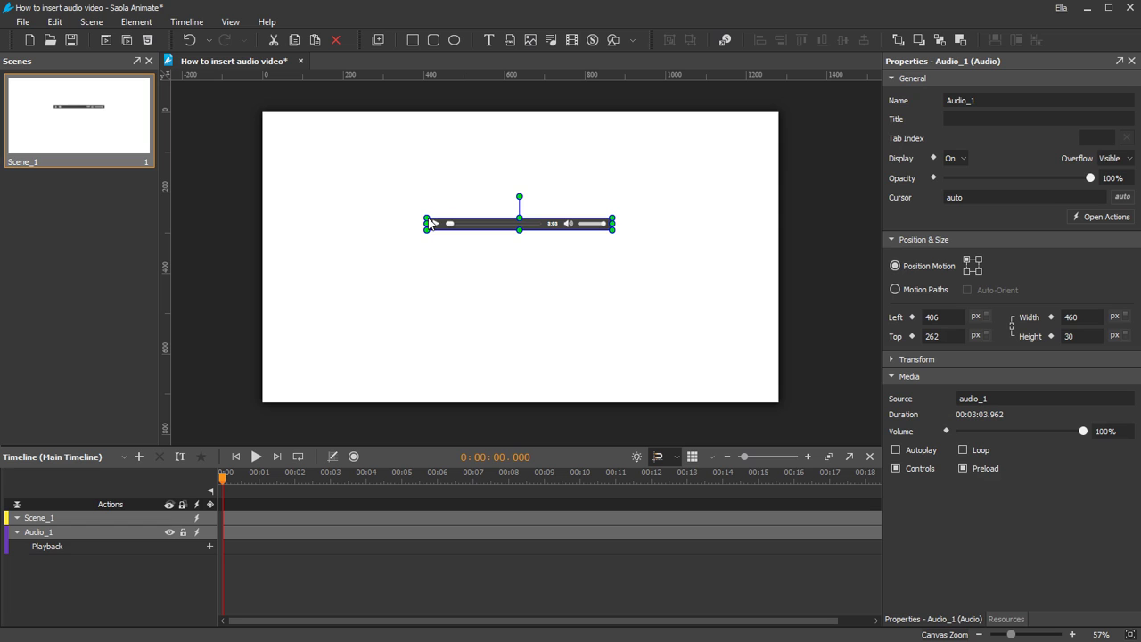
{"action": "left_click", "coordinate": [552, 42]}
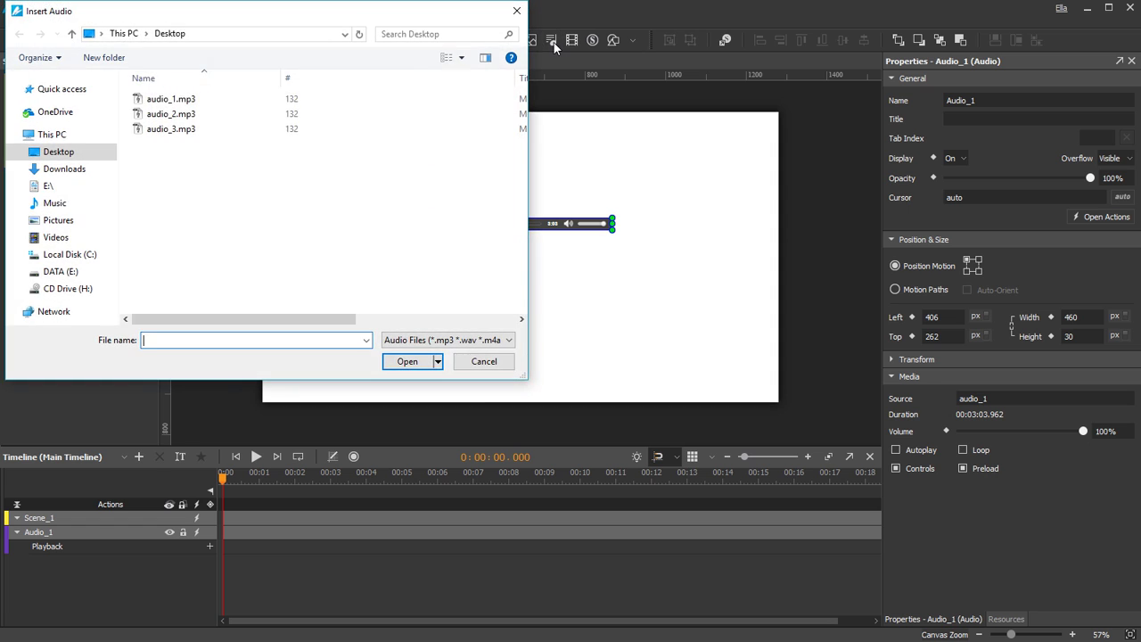
{"action": "double_click", "coordinate": [192, 117]}
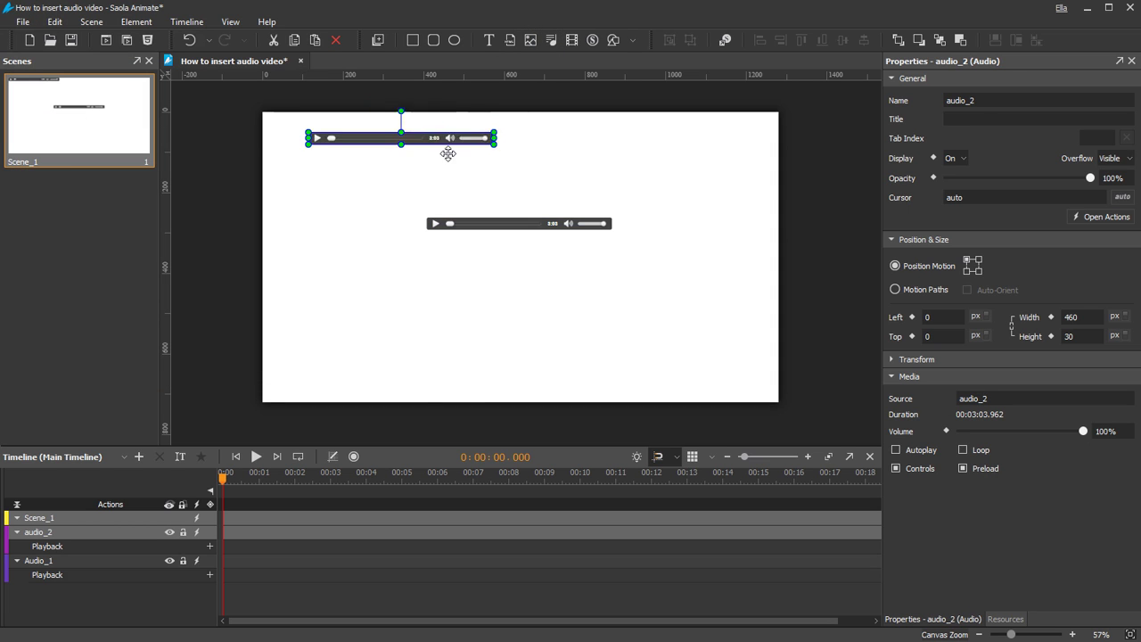
{"action": "left_click_drag", "start_coordinate": [448, 153], "coordinate": [471, 174]}
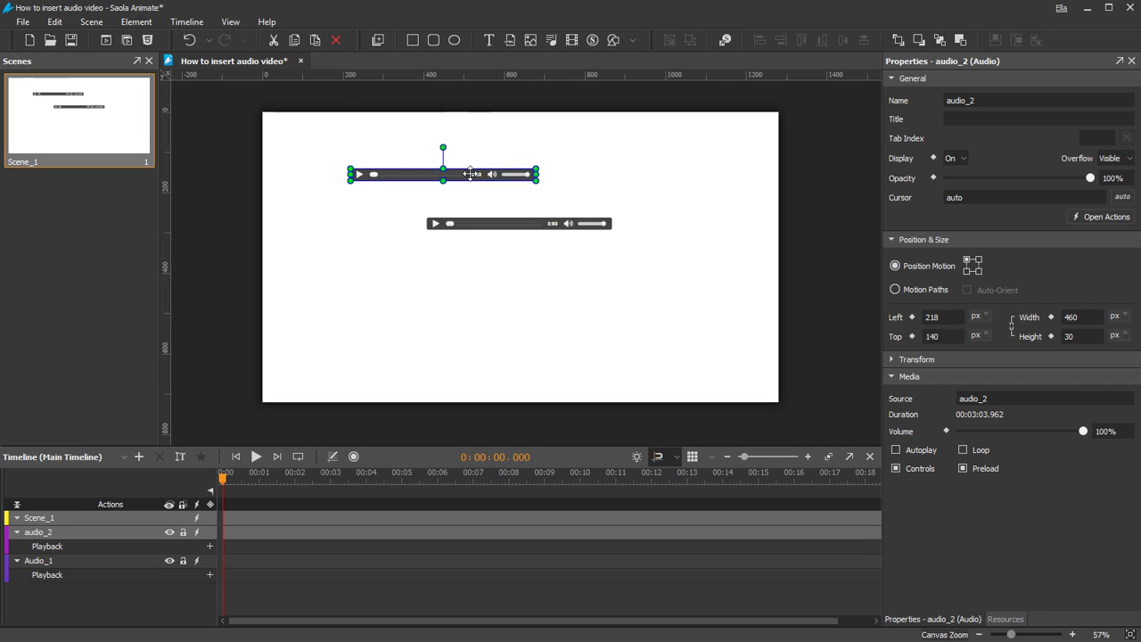
- Import How to create animations.mp4, audio_2.mp3 and audio_3.mp3 as resources and insert the video into Scene_1
{"action": "left_click", "coordinate": [1007, 618]}
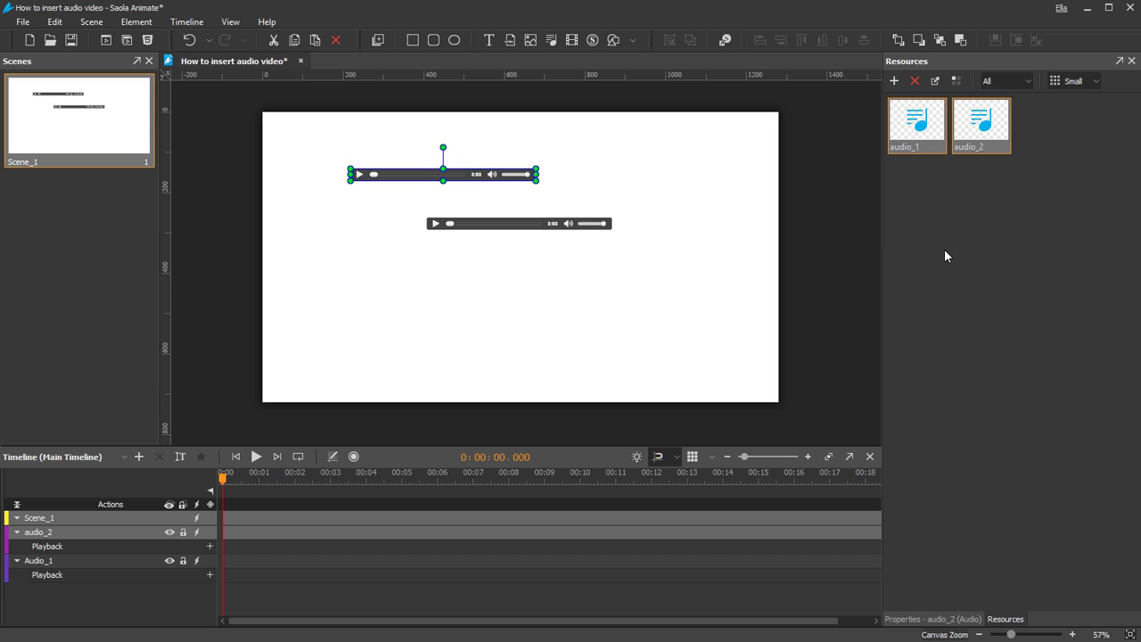
{"action": "left_click", "coordinate": [900, 85]}
{"action": "left_click", "coordinate": [224, 144]}
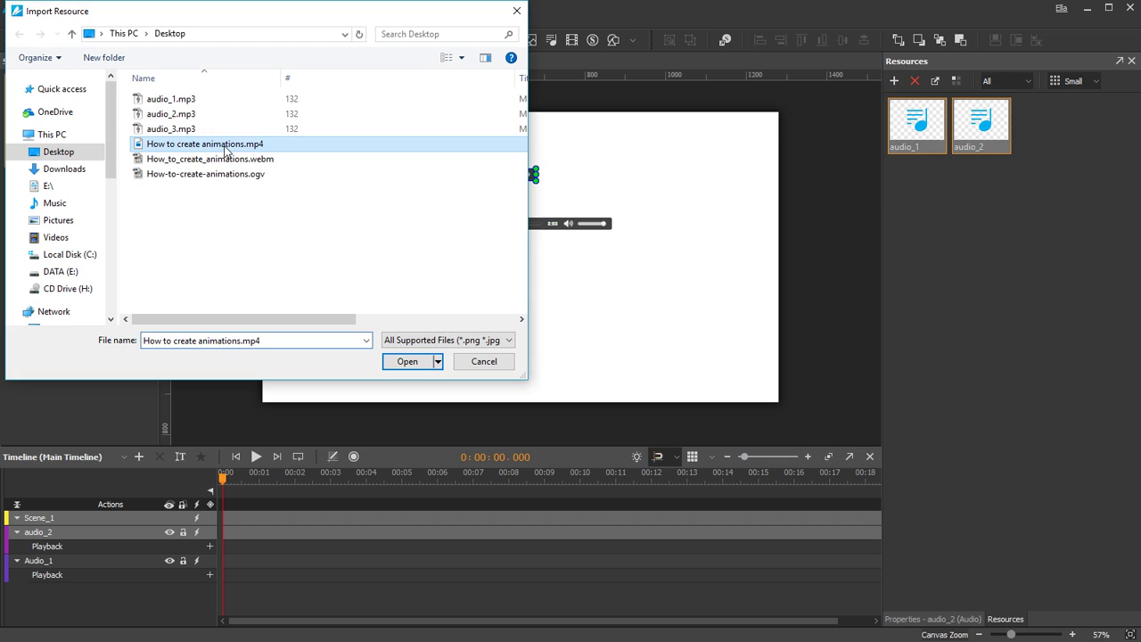
{"action": "left_click", "coordinate": [171, 129], "text": "ctrl"}
{"action": "left_click", "coordinate": [169, 114], "text": "ctrl"}
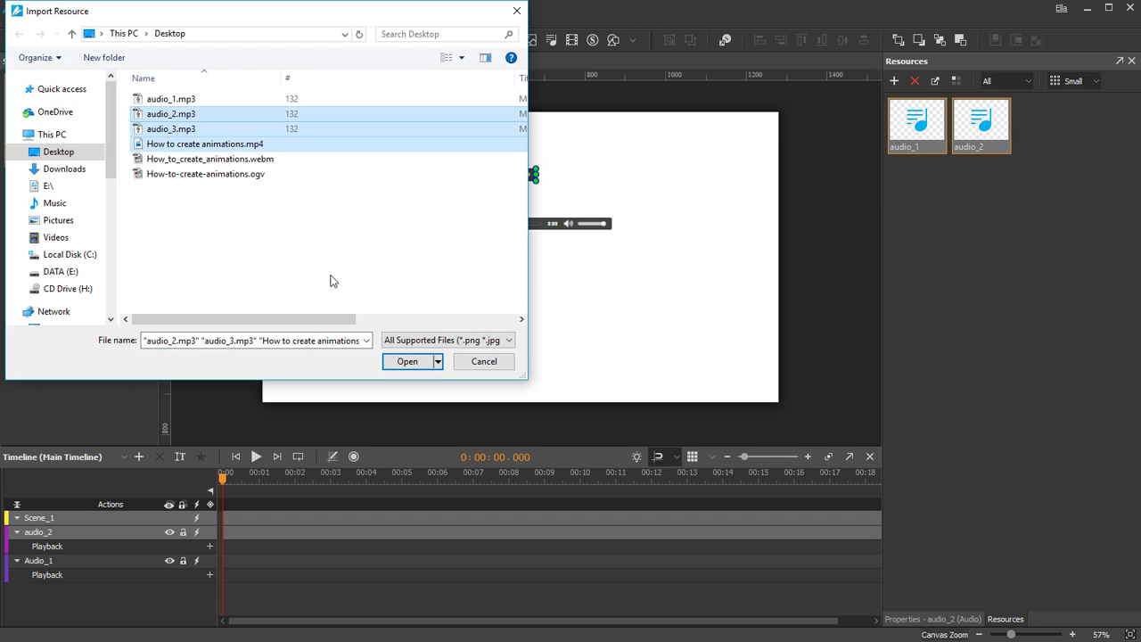
{"action": "left_click", "coordinate": [407, 362]}
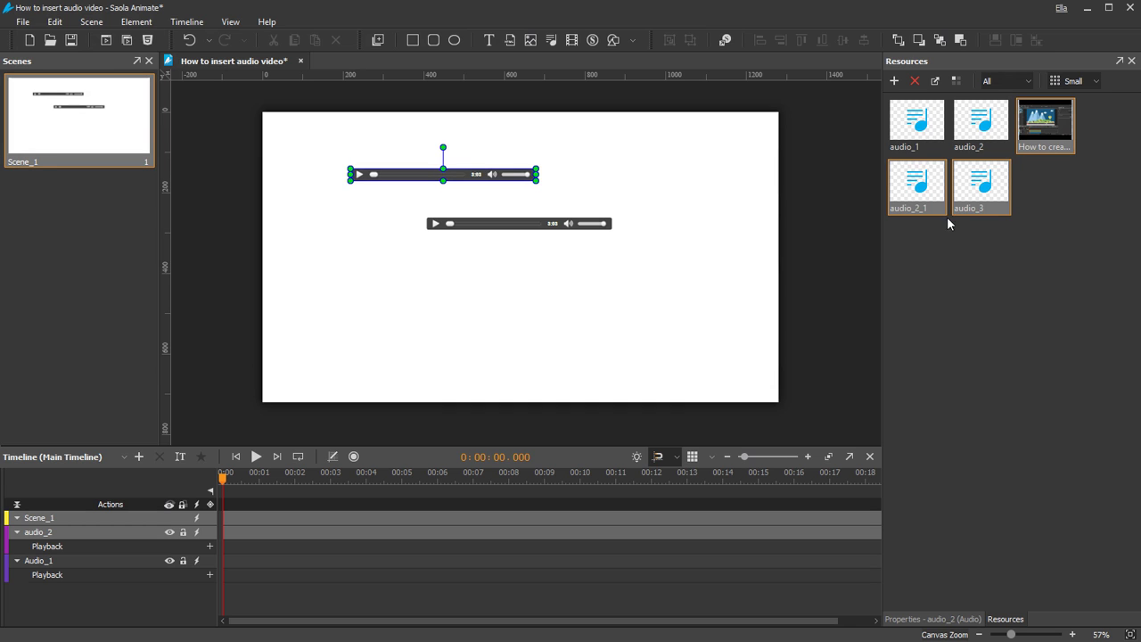
{"action": "right_click", "coordinate": [977, 194]}
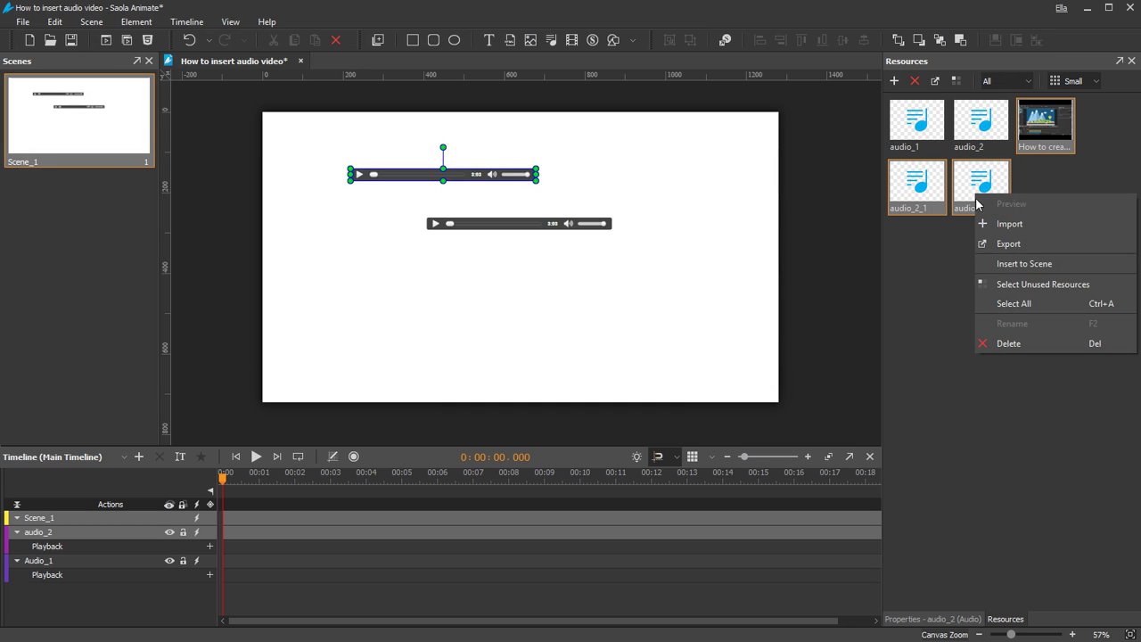
{"action": "left_click", "coordinate": [1023, 264]}
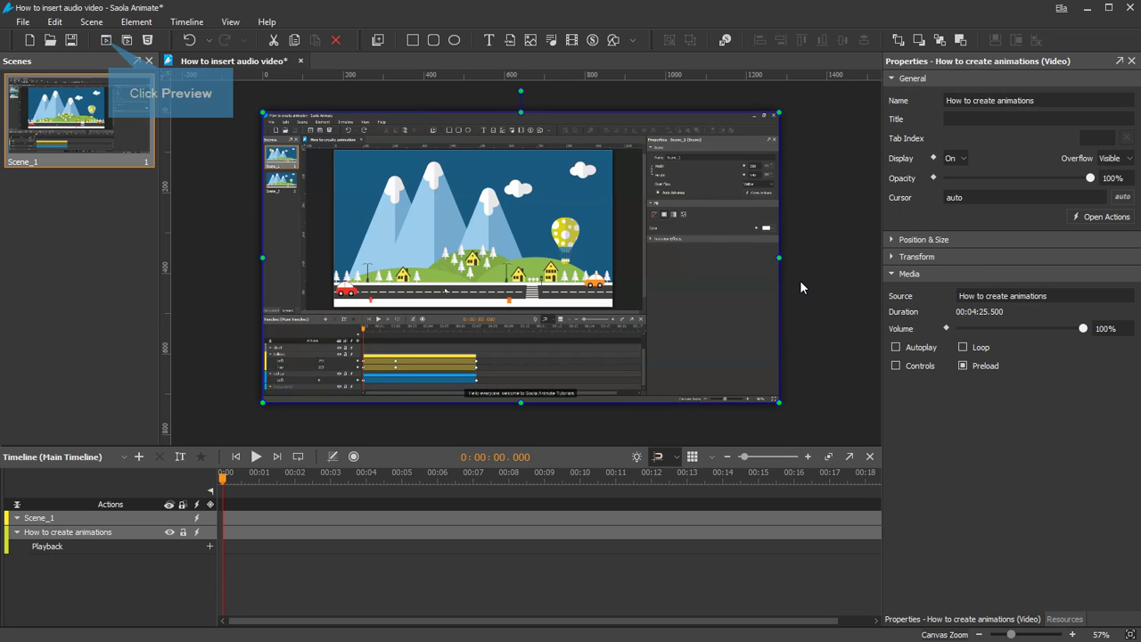
- Preview the page in Firefox, enable Controls in the video's Media properties, and preview again
{"action": "left_click", "coordinate": [106, 40]}
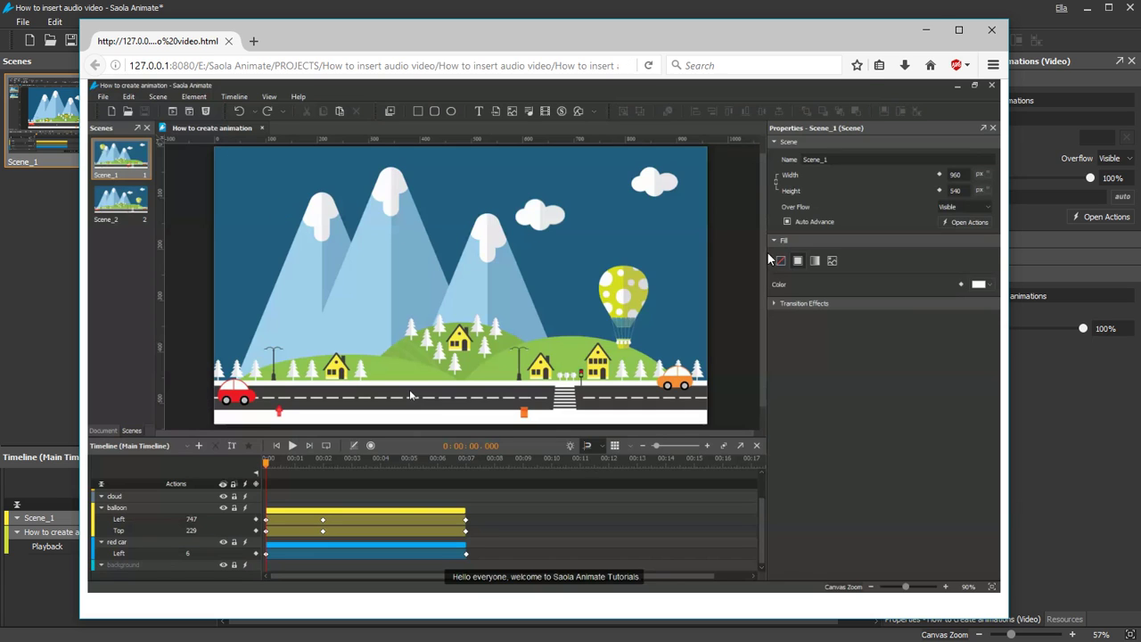
{"action": "left_click", "coordinate": [924, 30]}
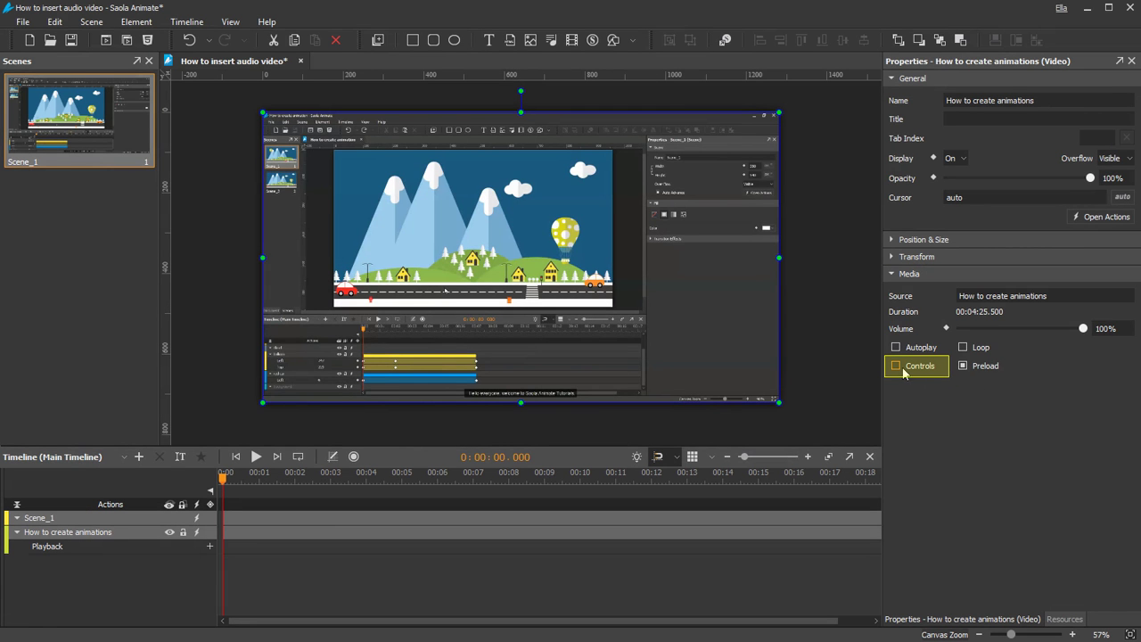
{"action": "left_click", "coordinate": [895, 366]}
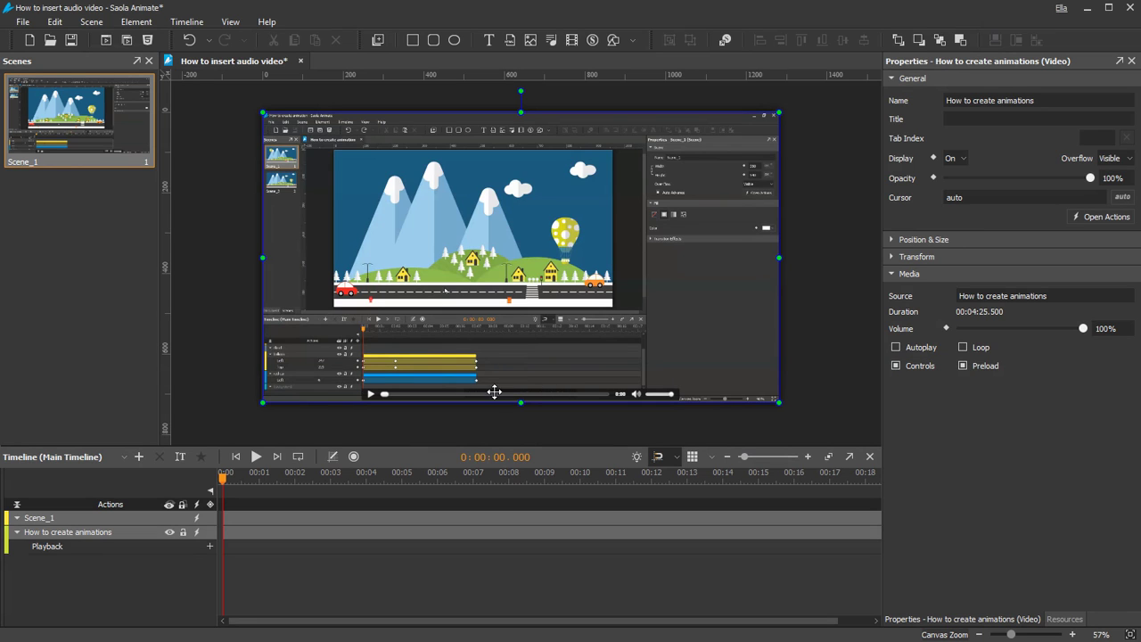
{"action": "left_click", "coordinate": [126, 41]}
- Play and pause the video from its control bar in the Firefox preview, then minimize the browser
{"action": "left_click", "coordinate": [523, 323]}
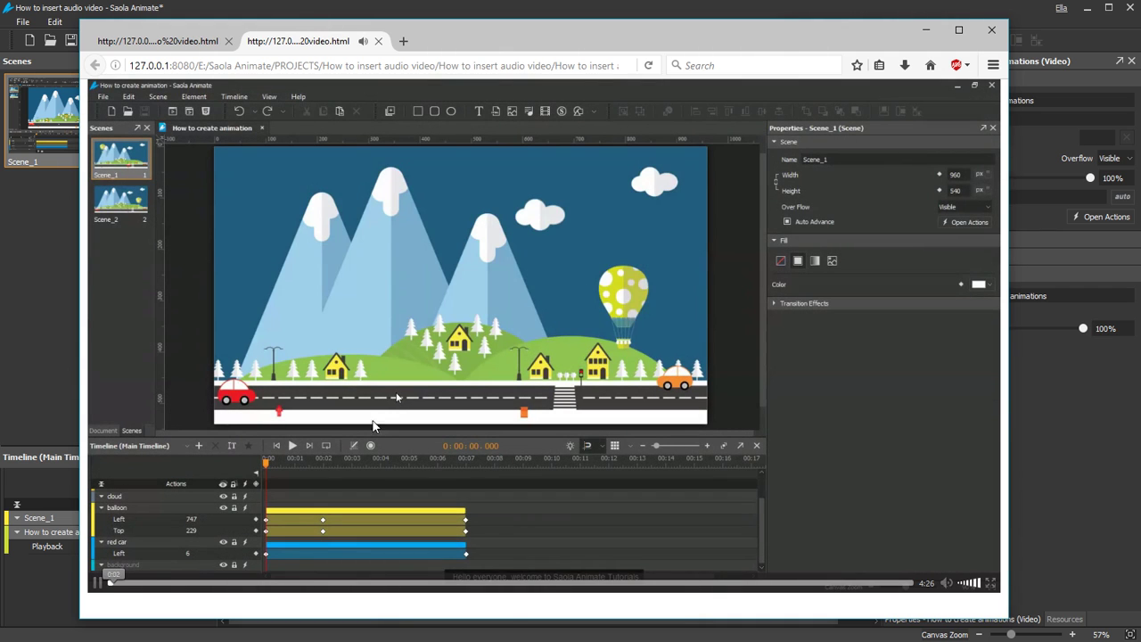
{"action": "left_click", "coordinate": [96, 582]}
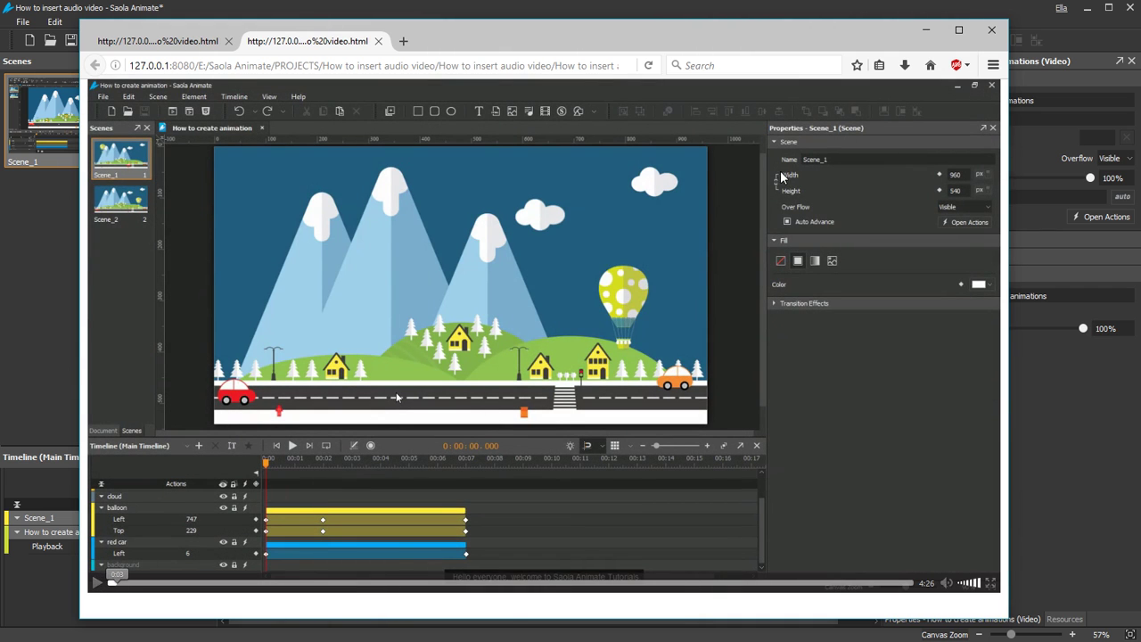
{"action": "left_click", "coordinate": [925, 30]}
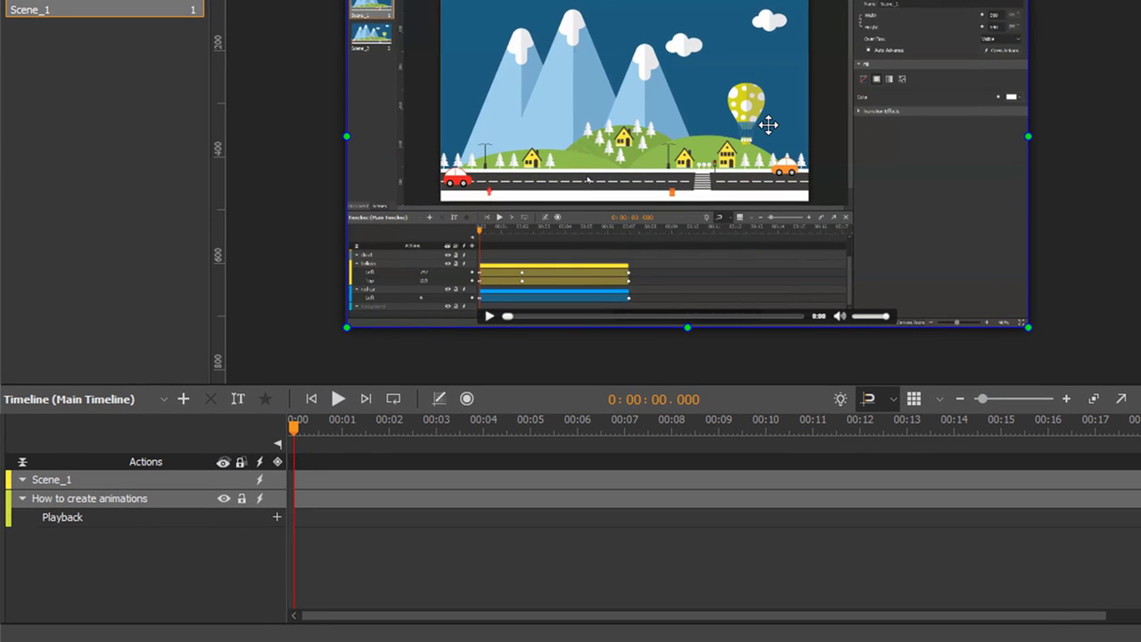
- Add a Start action at 0:00 on the How to create animations video's Playback row
{"action": "left_click", "coordinate": [256, 517]}
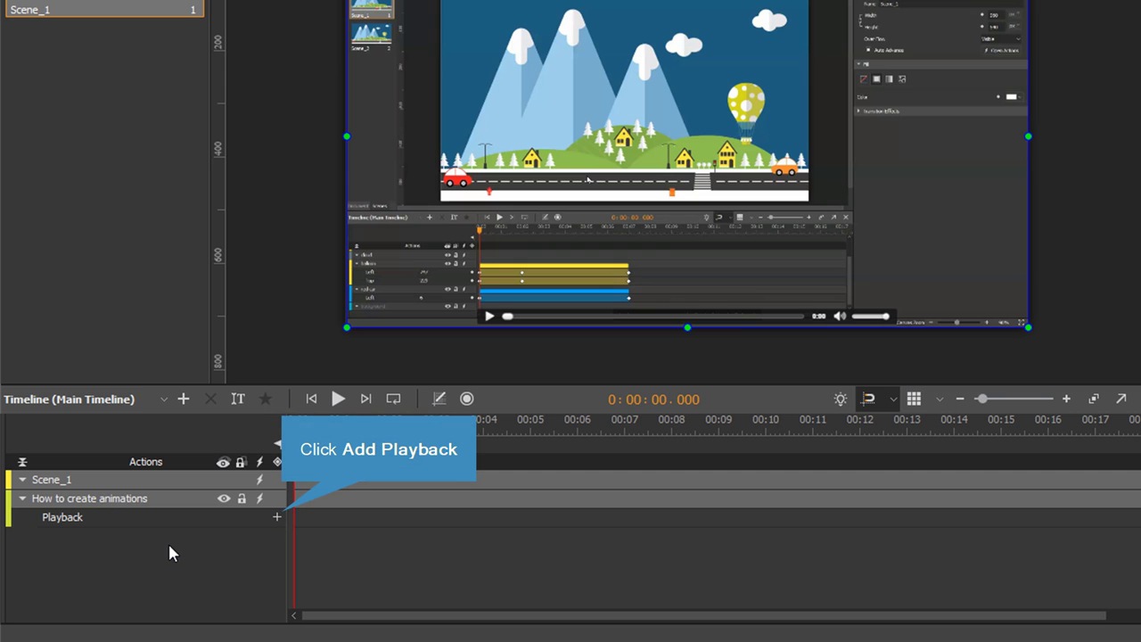
{"action": "left_click", "coordinate": [277, 517]}
{"action": "left_click", "coordinate": [322, 526]}
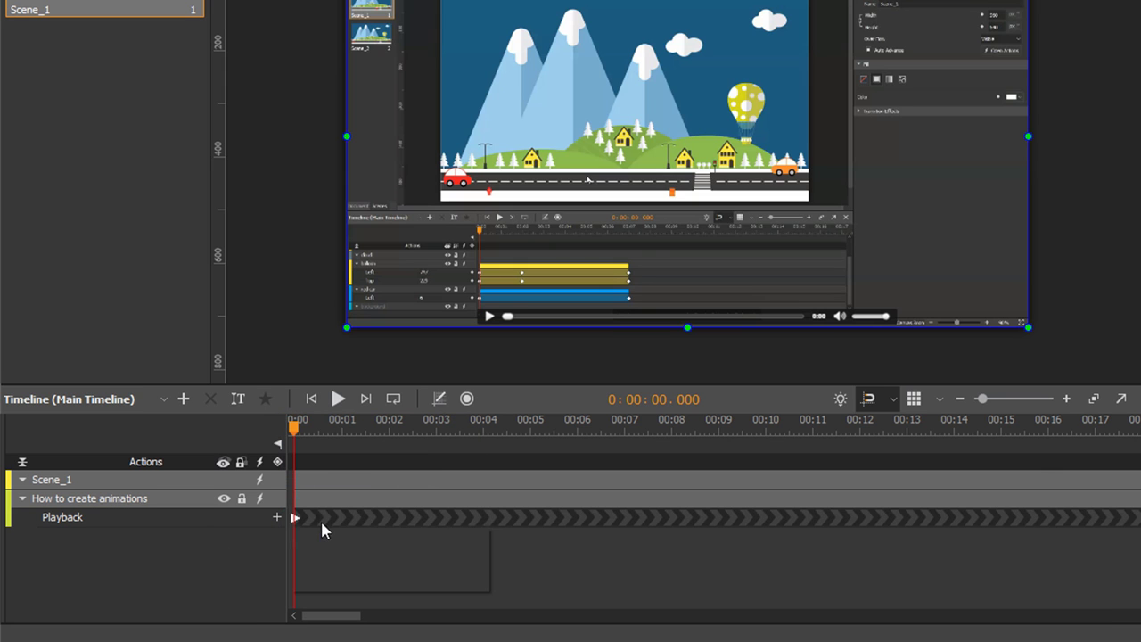
{"action": "left_click", "coordinate": [580, 548]}
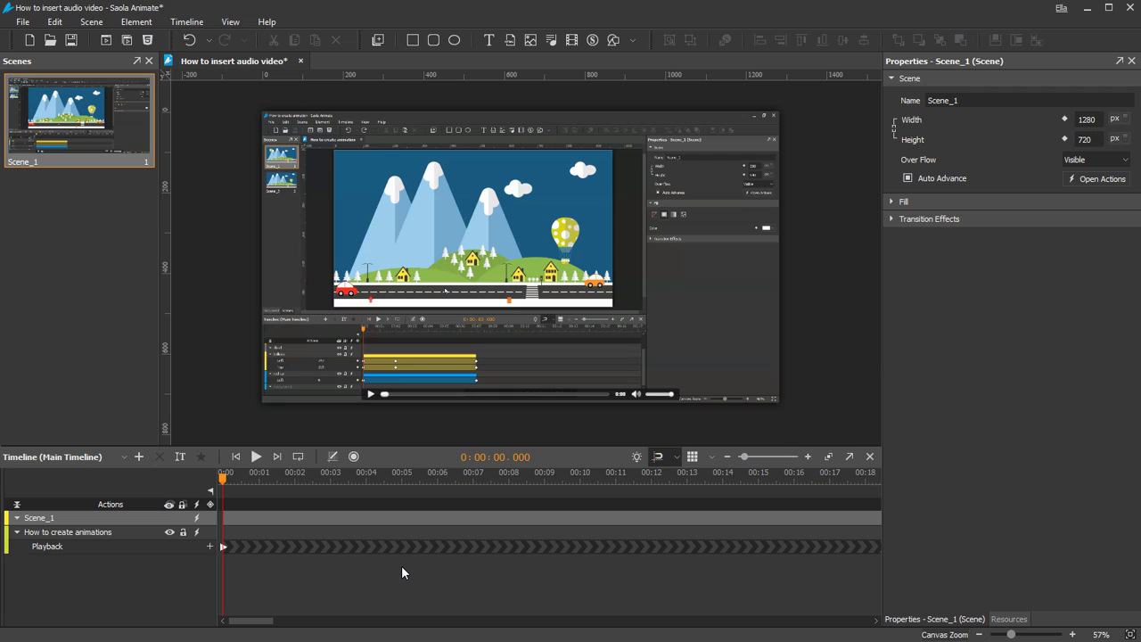
- Play the timeline, pause it at about 3 seconds, and preview the project in the browser
{"action": "left_click", "coordinate": [257, 457]}
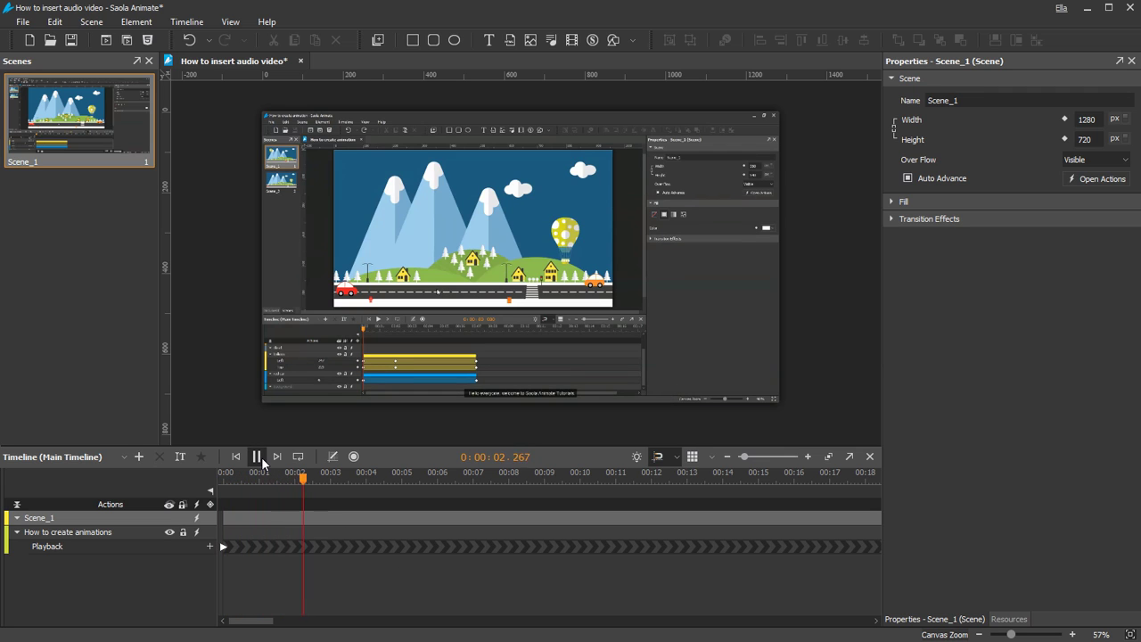
{"action": "left_click", "coordinate": [258, 457]}
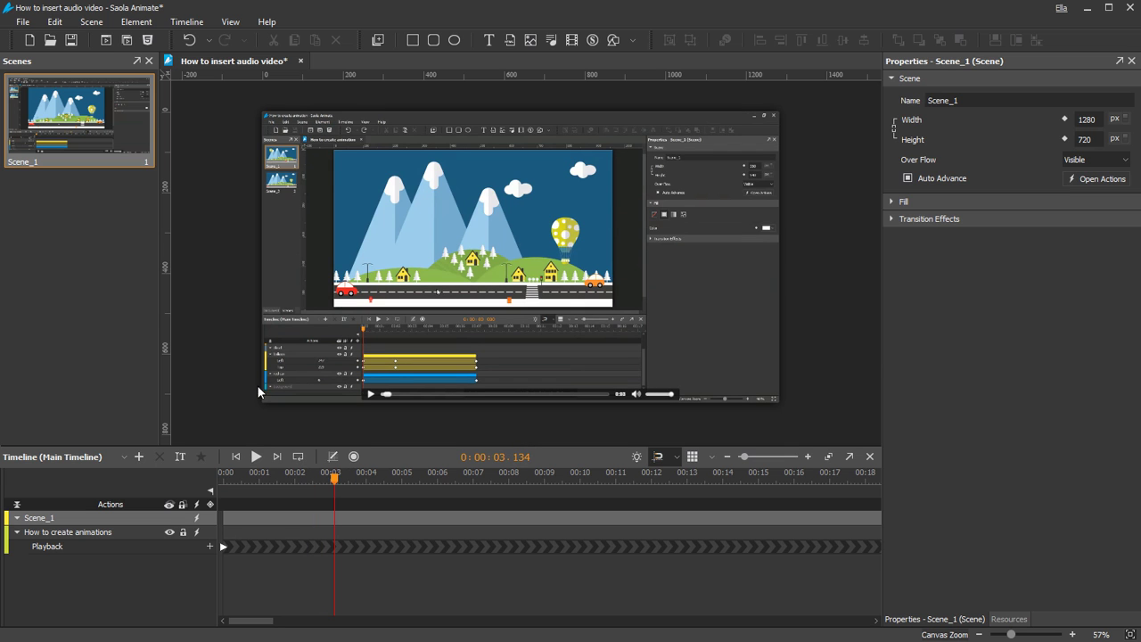
{"action": "left_click", "coordinate": [105, 39]}
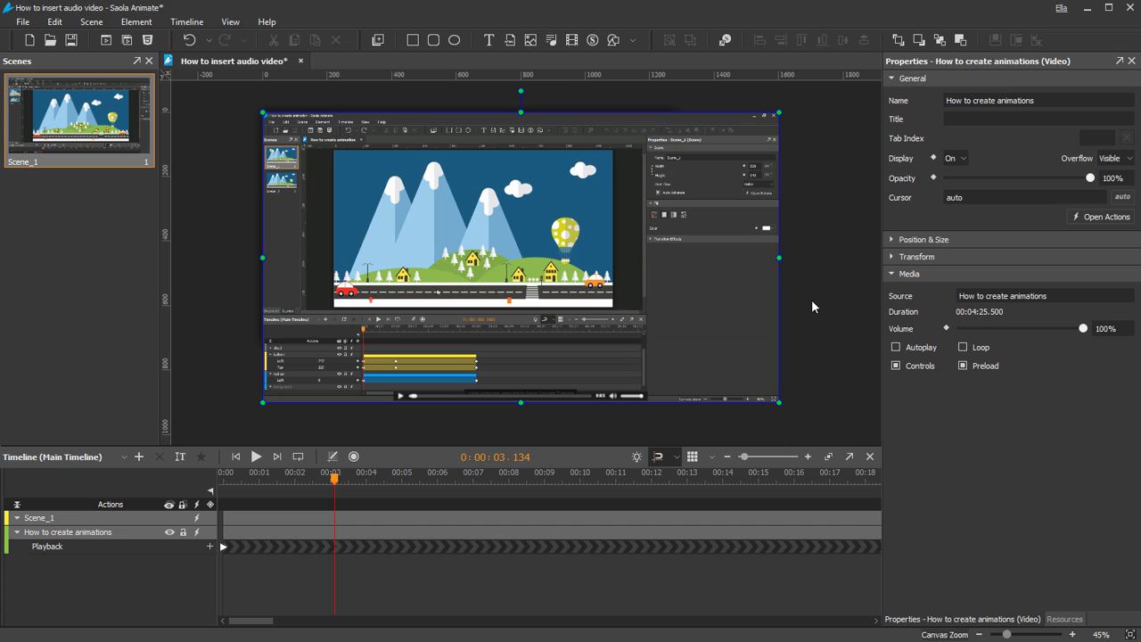
- Add the .webm file as a media source of the How to create animations video resource
{"action": "left_click", "coordinate": [1064, 619]}
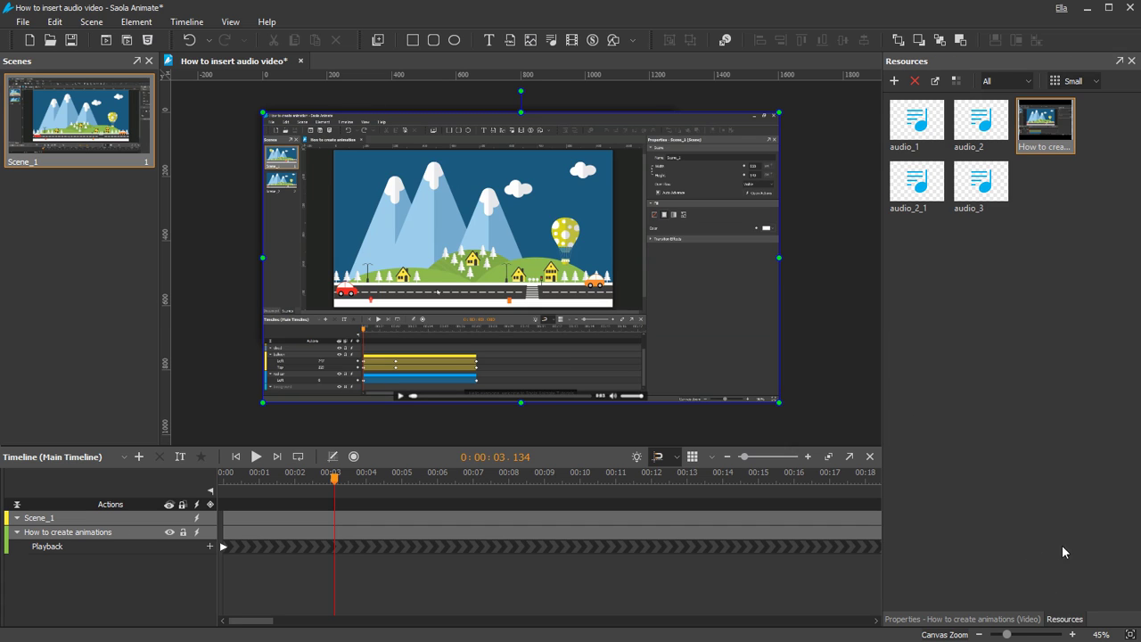
{"action": "left_click", "coordinate": [1047, 134]}
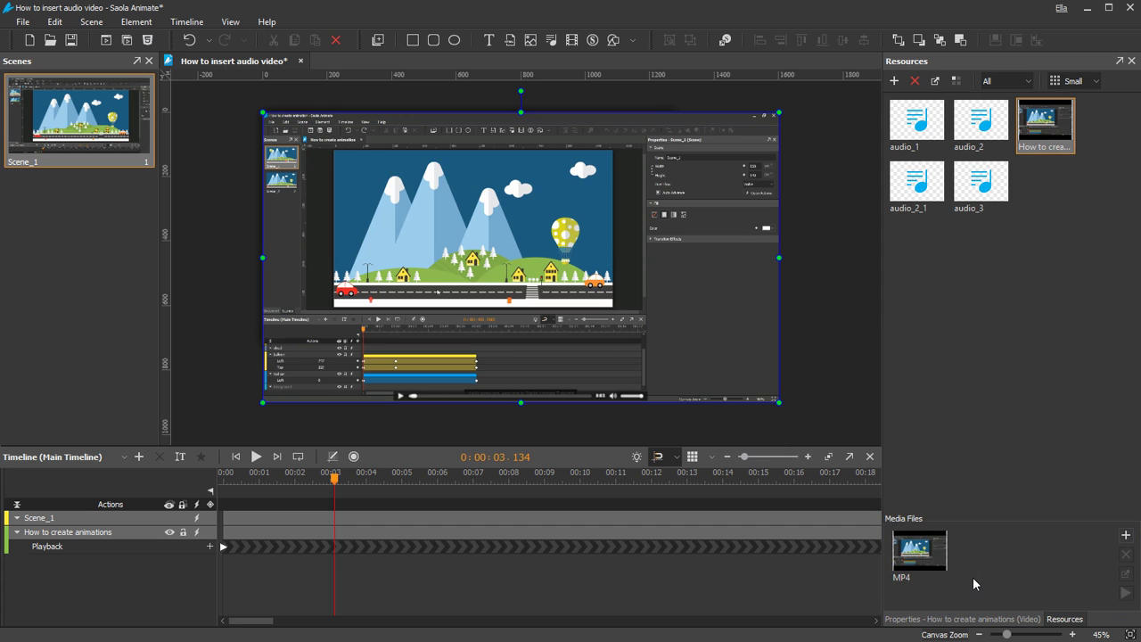
{"action": "left_click", "coordinate": [1125, 537]}
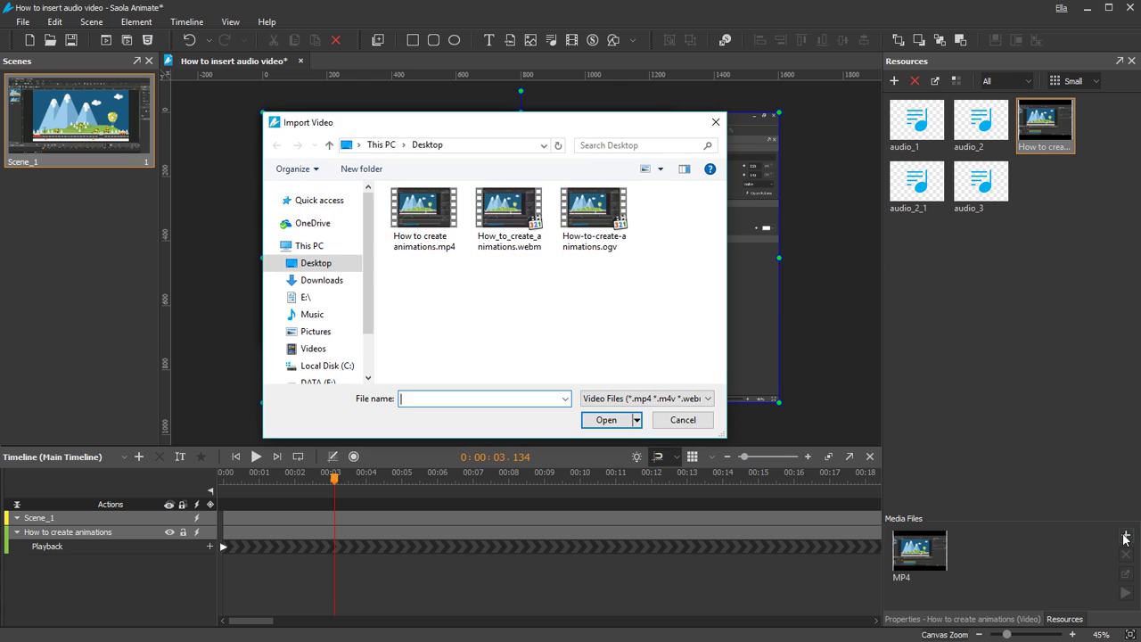
{"action": "double_click", "coordinate": [508, 210]}
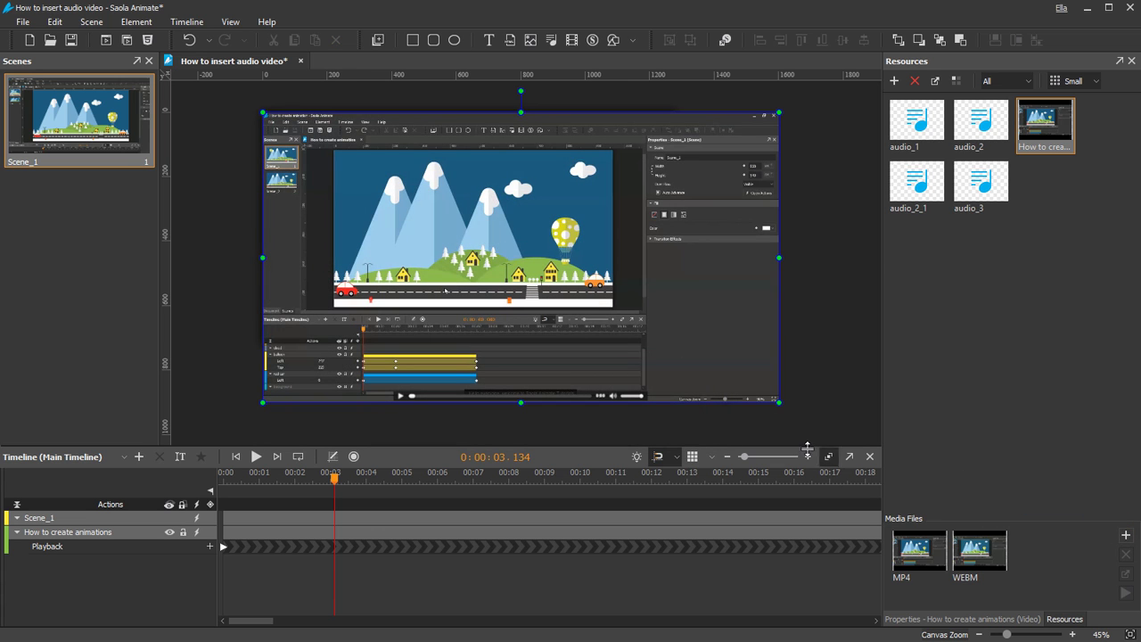
- Add the .ogv file as a third source, keeping the existing MP4 rather than overwriting it
{"action": "right_click", "coordinate": [1032, 530]}
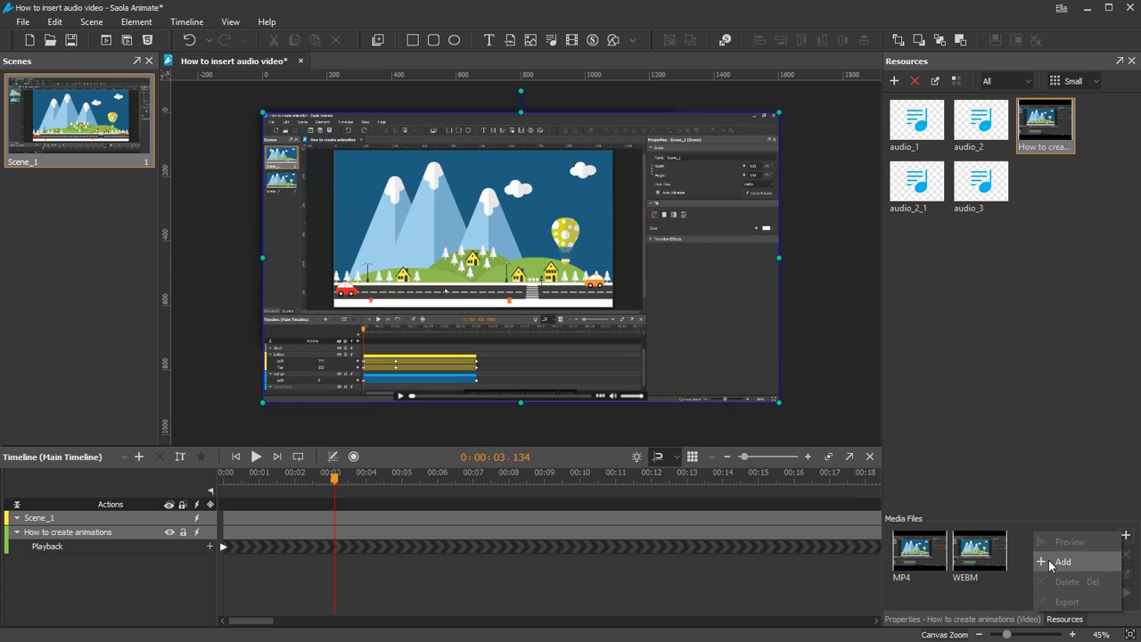
{"action": "left_click", "coordinate": [1047, 558]}
{"action": "double_click", "coordinate": [435, 218]}
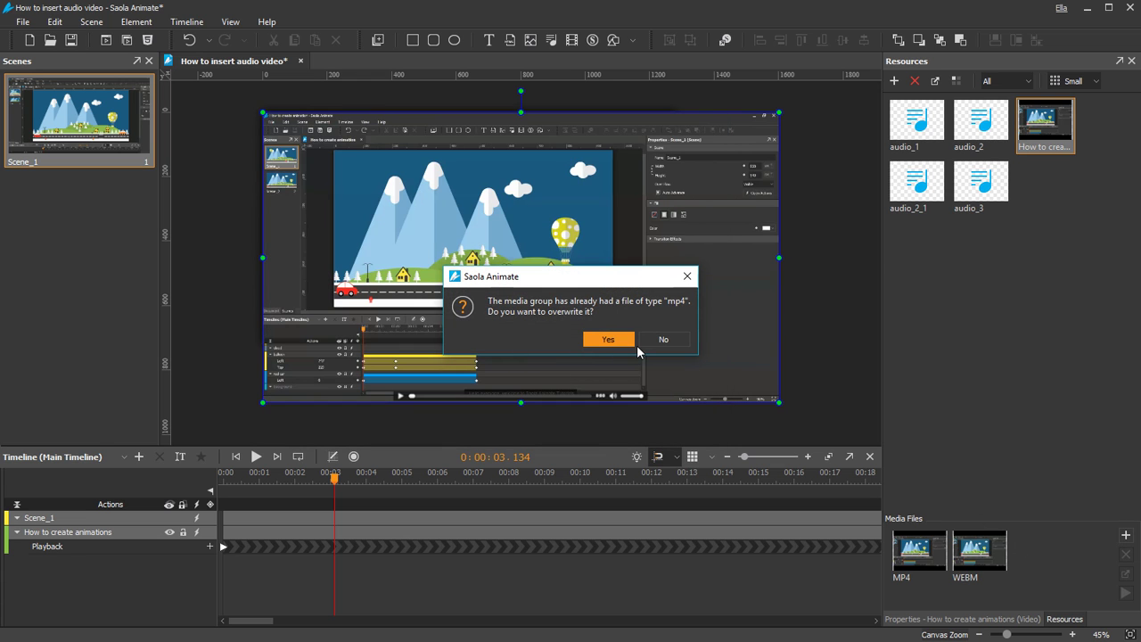
{"action": "left_click", "coordinate": [654, 339]}
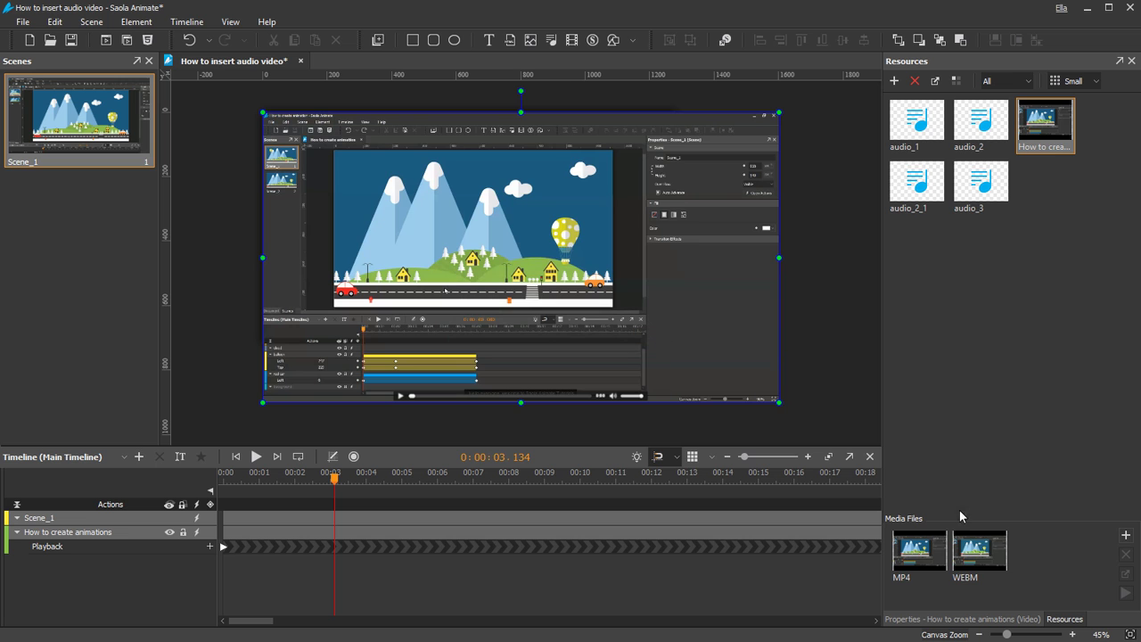
{"action": "right_click", "coordinate": [1046, 523]}
{"action": "left_click", "coordinate": [1063, 553]}
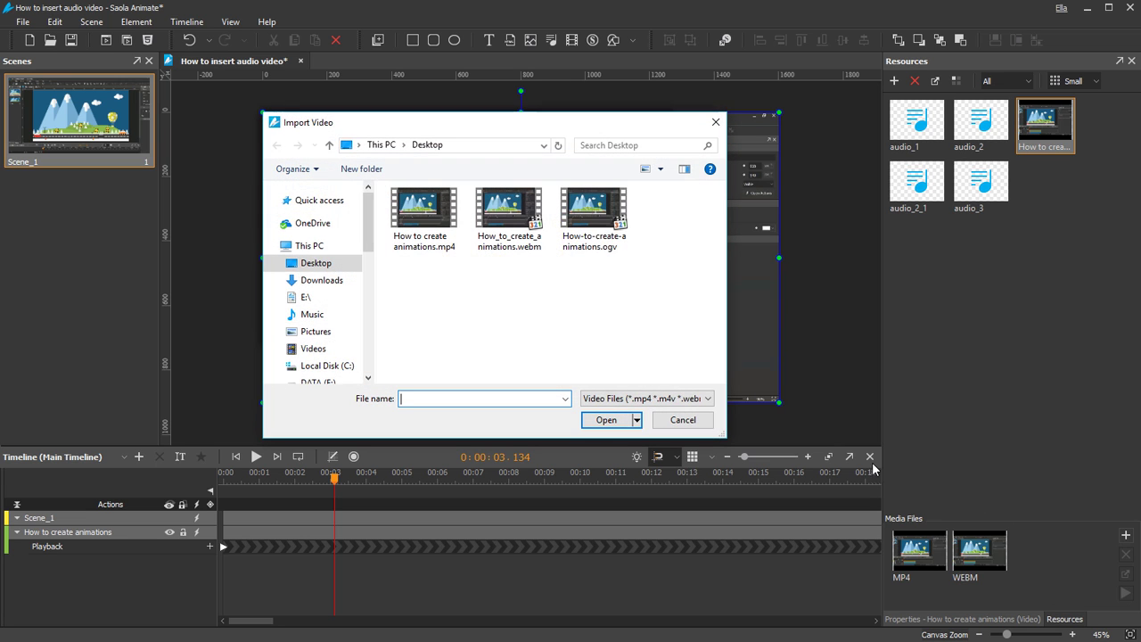
{"action": "double_click", "coordinate": [595, 218]}
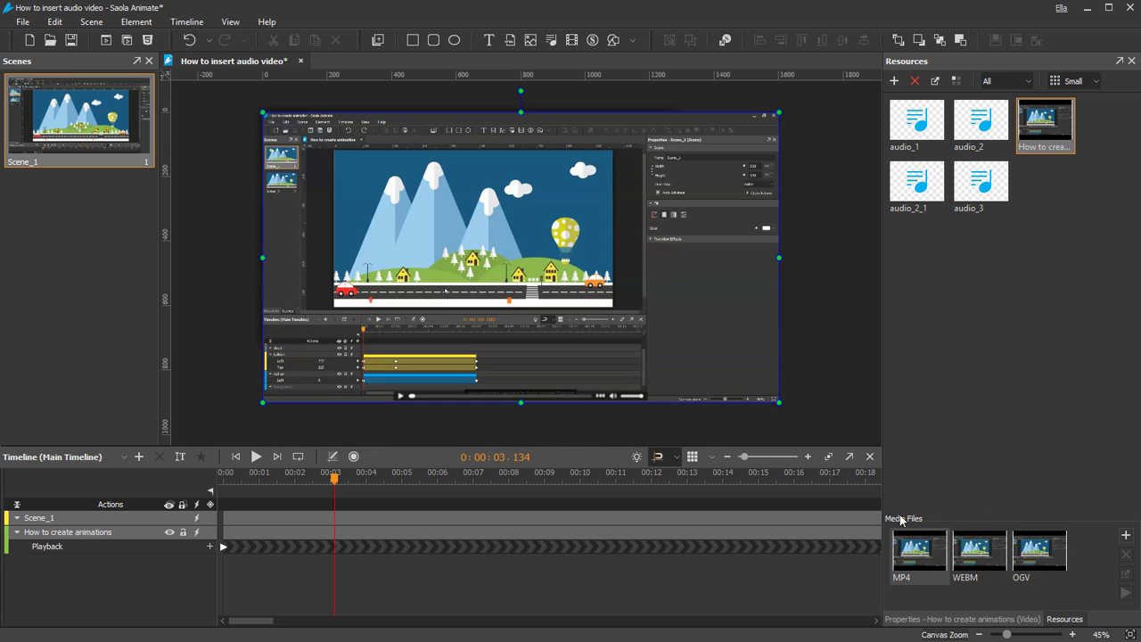
{"action": "left_click", "coordinate": [918, 570]}
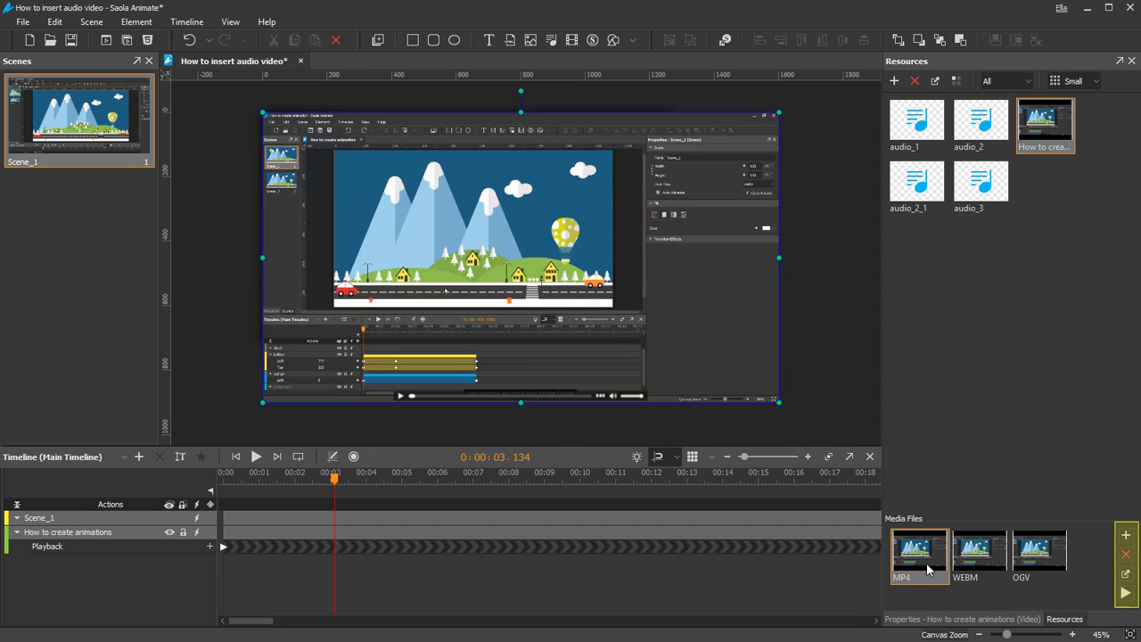